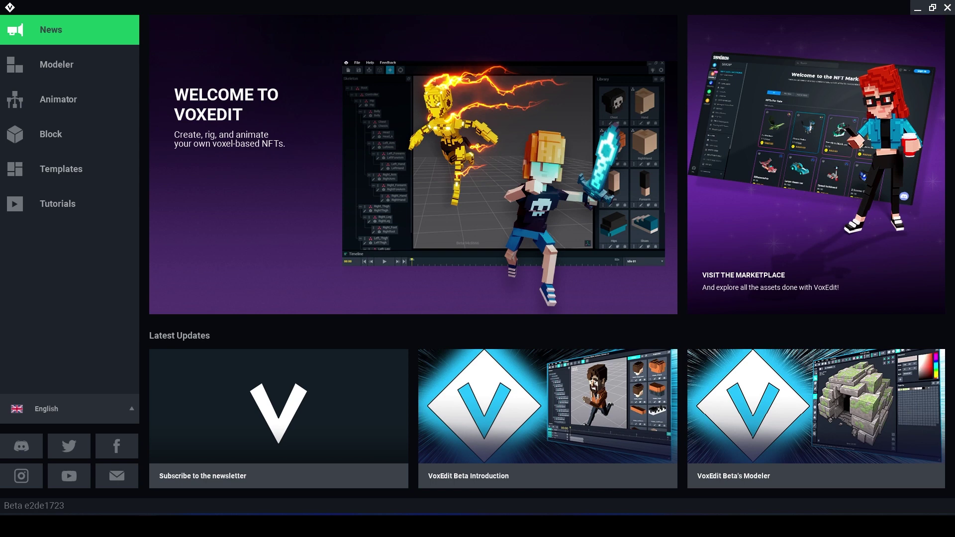
# Step: Create a new asset in the Modeler and set its volume width to 3 and height to 20
pyautogui.click(85, 63)
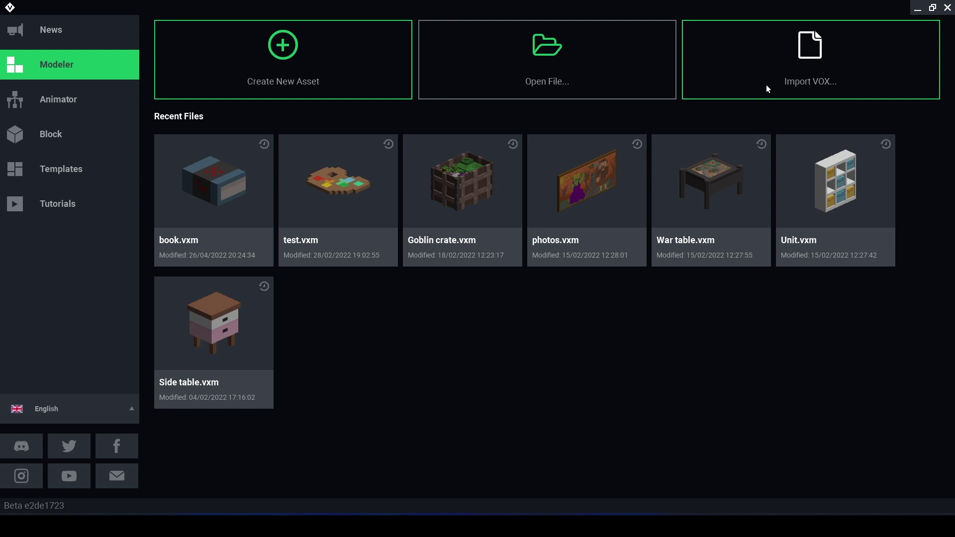
pyautogui.click(329, 73)
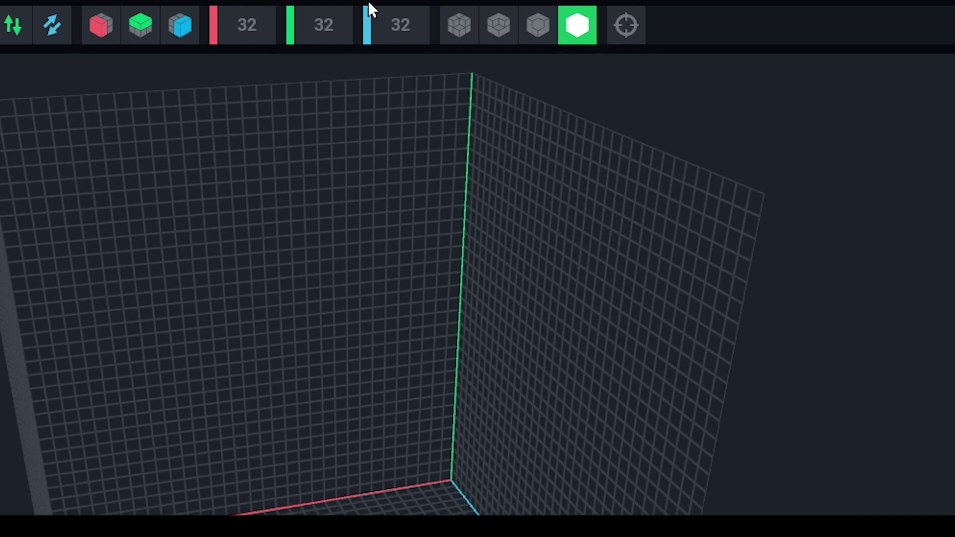
pyautogui.click(250, 27)
pyautogui.write('3')
pyautogui.click(310, 24)
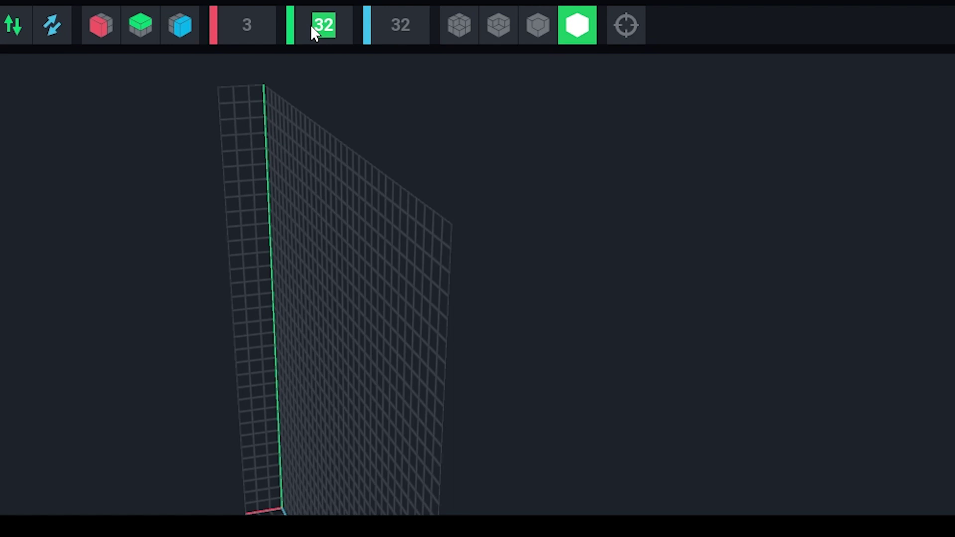
pyautogui.write('20')
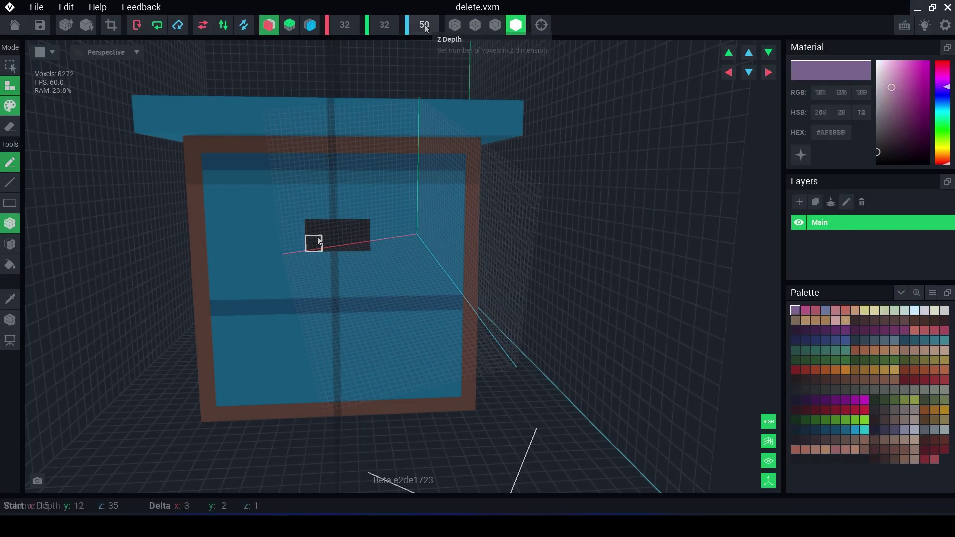
# Step: Paint a dark #1F1F1F handle on the front of the lower drawer
pyautogui.moveTo(317, 349); pyautogui.dragTo(355, 367)
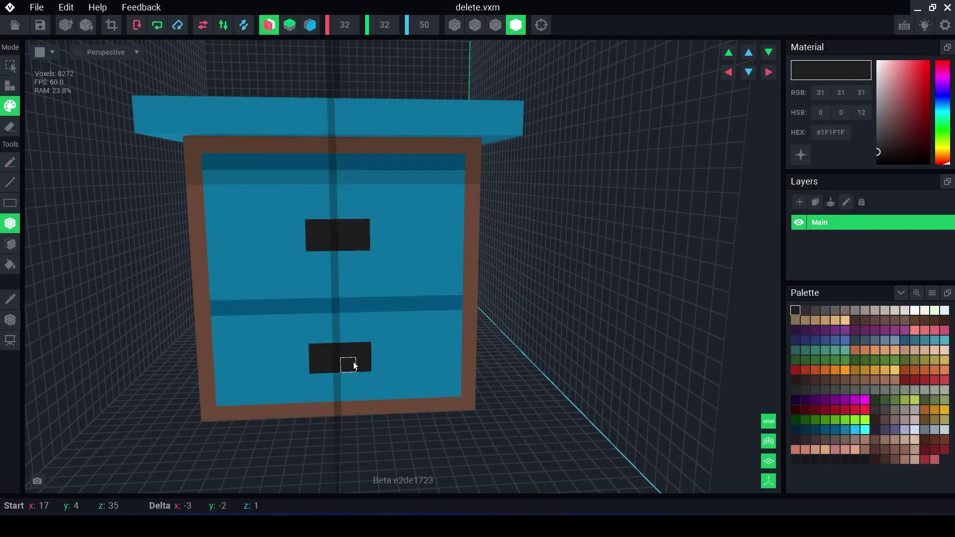
pyautogui.scroll(-5, 355, 367)
pyautogui.moveTo(355, 366)
pyautogui.mouseDown(button='right')
pyautogui.moveTo(361, 356)
pyautogui.moveTo(247, 447)
pyautogui.mouseUp(button='right')
# Step: Crop the volume so it fits tightly around the drawer unit
pyautogui.press('i')
pyautogui.click(290, 259)
pyautogui.moveTo(284, 259); pyautogui.dragTo(288, 335)
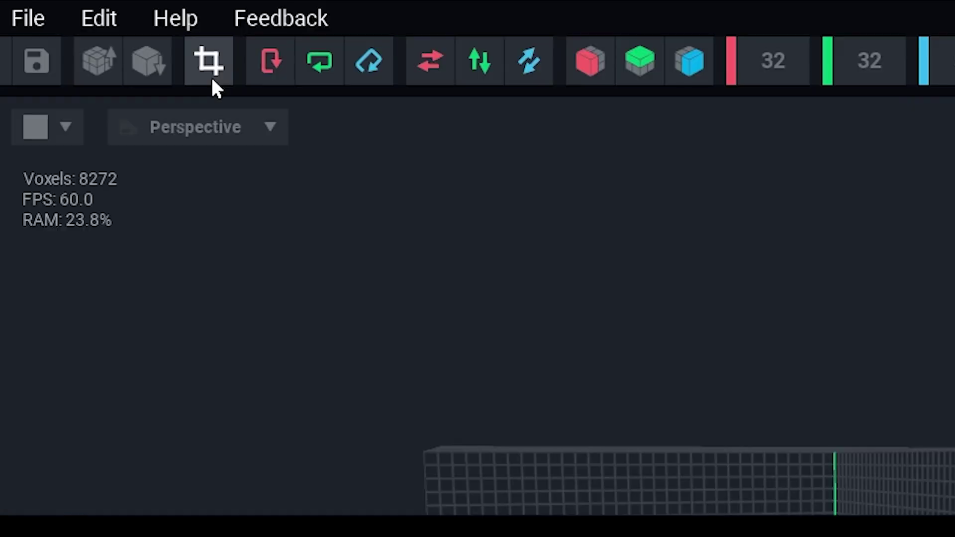
pyautogui.click(212, 77)
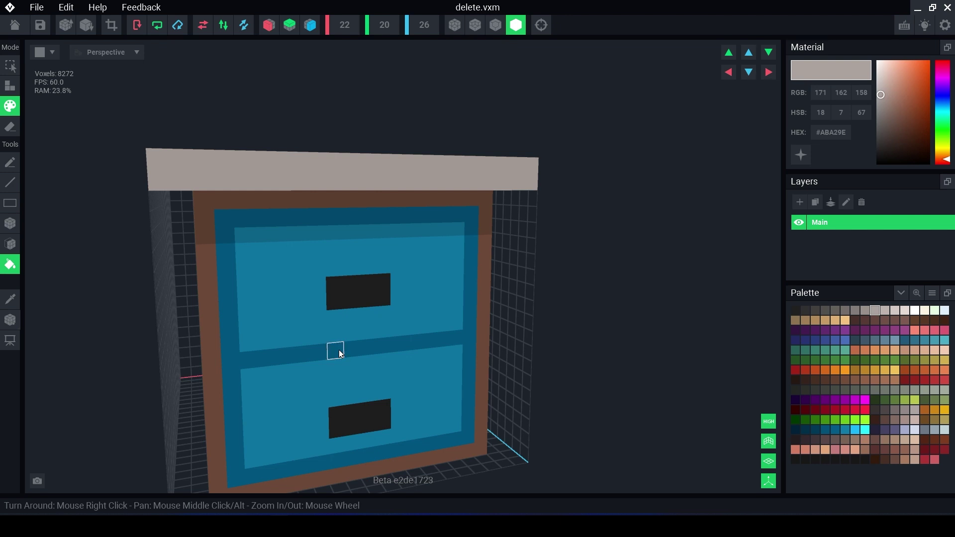
pyautogui.moveTo(339, 351); pyautogui.dragTo(366, 232, button='right')
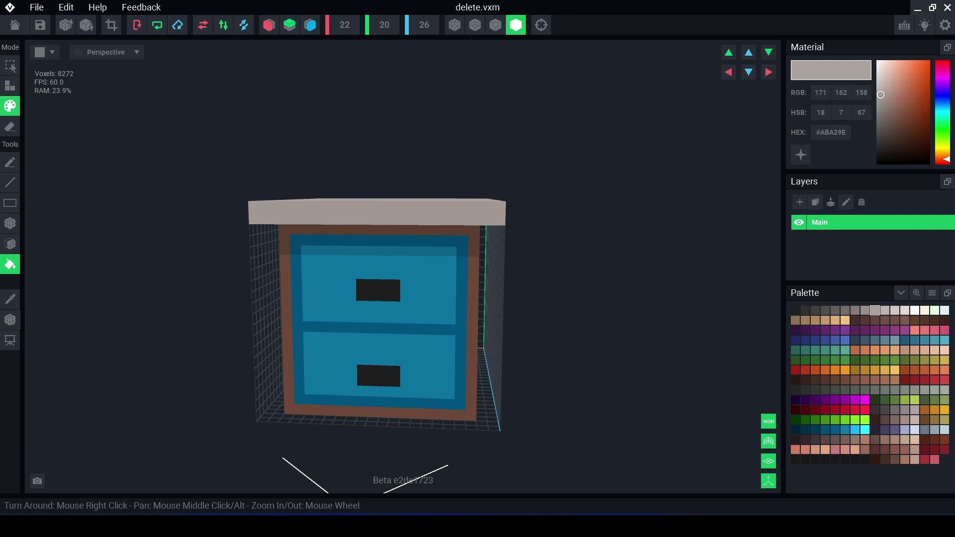
pyautogui.moveTo(394, 351)
pyautogui.mouseDown(button='right')
pyautogui.moveTo(405, 350)
pyautogui.moveTo(402, 362)
pyautogui.mouseUp(button='right')
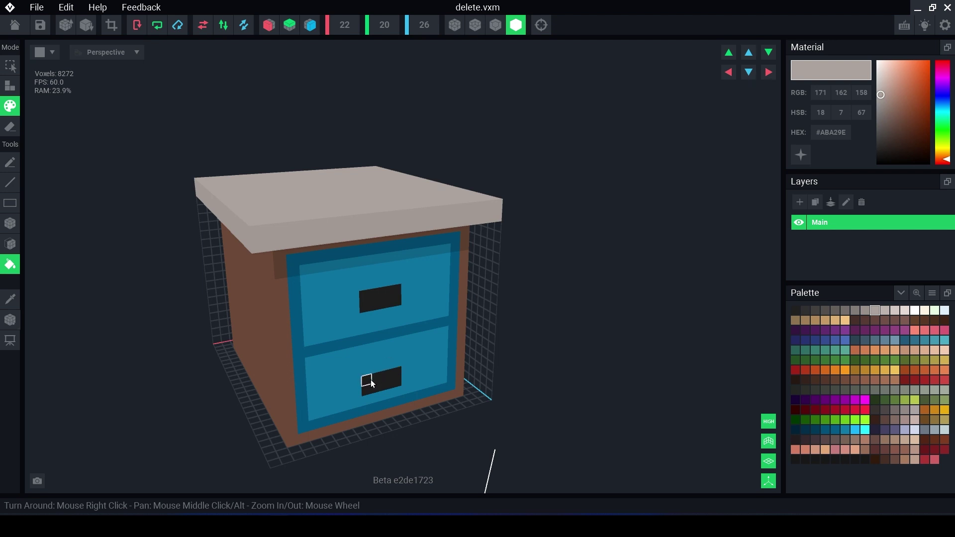
pyautogui.moveTo(371, 380); pyautogui.dragTo(310, 397, button='right')
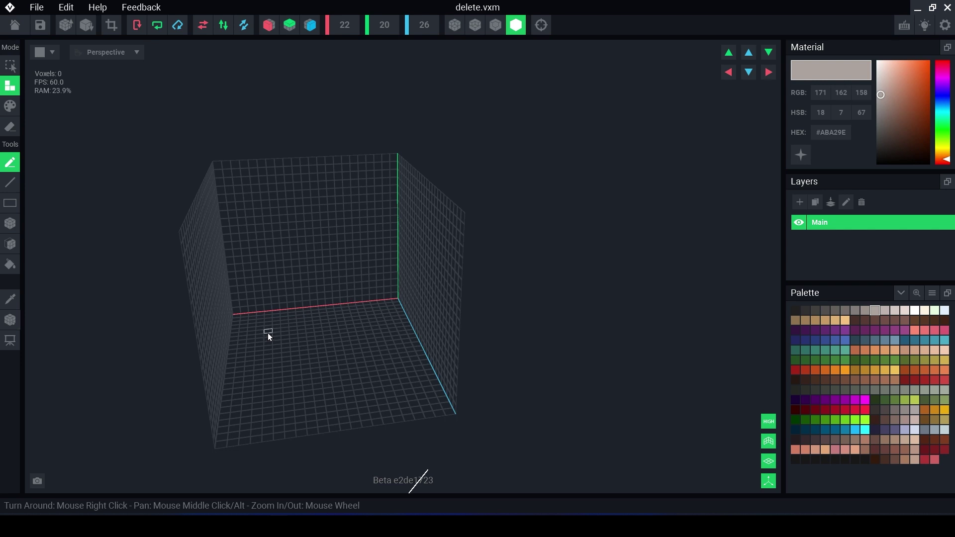
# Step: Draw freehand voxel strokes on the floor in grey, brown and orange, and shift the orange palette colour to teal #209CA8
pyautogui.moveTo(234, 306)
pyautogui.mouseDown()
pyautogui.moveTo(304, 378)
pyautogui.moveTo(321, 316)
pyautogui.moveTo(357, 307)
pyautogui.moveTo(373, 342)
pyautogui.moveTo(364, 351)
pyautogui.moveTo(351, 336)
pyautogui.moveTo(342, 340)
pyautogui.moveTo(342, 372)
pyautogui.moveTo(254, 407)
pyautogui.mouseUp()
pyautogui.click(856, 321)
pyautogui.click(856, 371)
pyautogui.moveTo(441, 391); pyautogui.dragTo(302, 419)
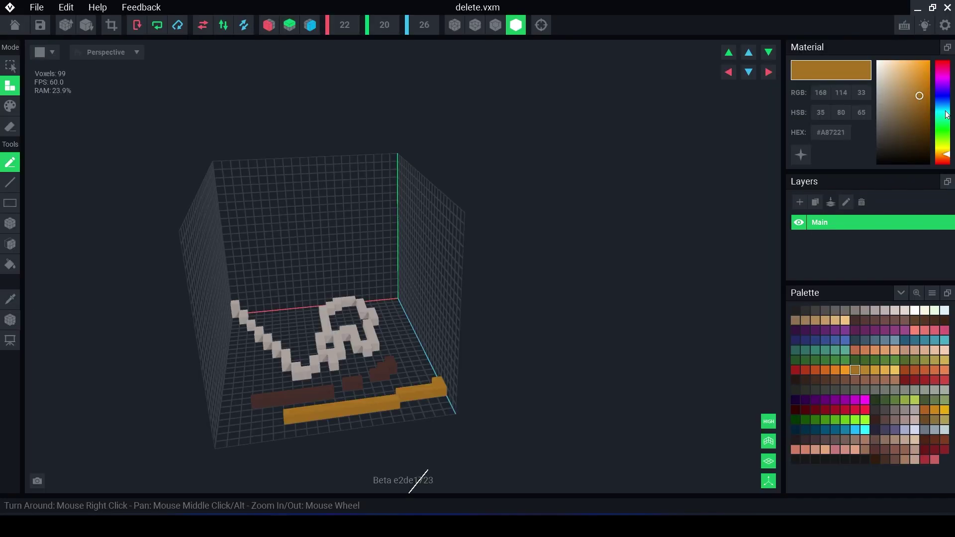
pyautogui.click(942, 182)
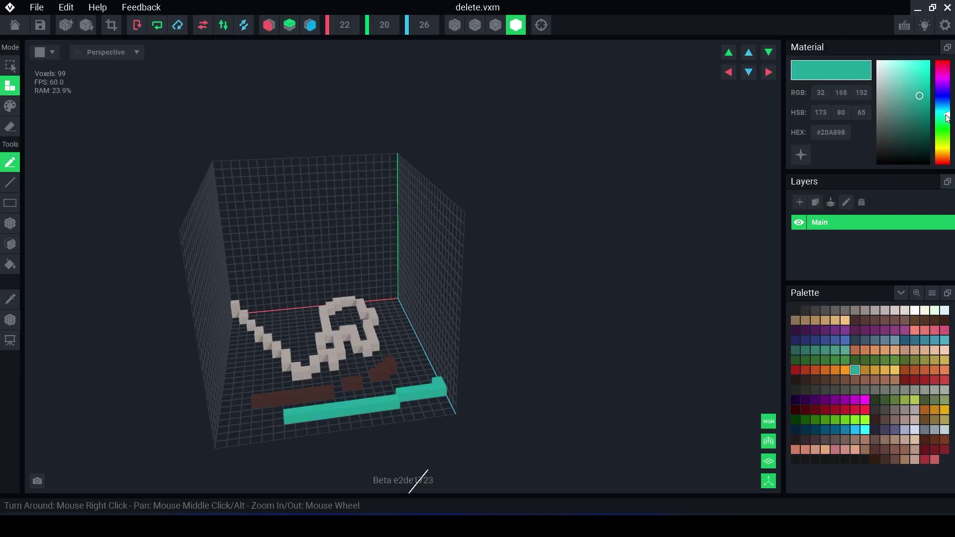
pyautogui.moveTo(948, 117)
pyautogui.mouseDown()
pyautogui.moveTo(947, 98)
pyautogui.moveTo(947, 129)
pyautogui.moveTo(947, 102)
pyautogui.moveTo(947, 130)
pyautogui.moveTo(947, 111)
pyautogui.mouseUp()
# Step: Select individual voxels of the grey and teal floor strokes in Select Mode
pyautogui.click(10, 65)
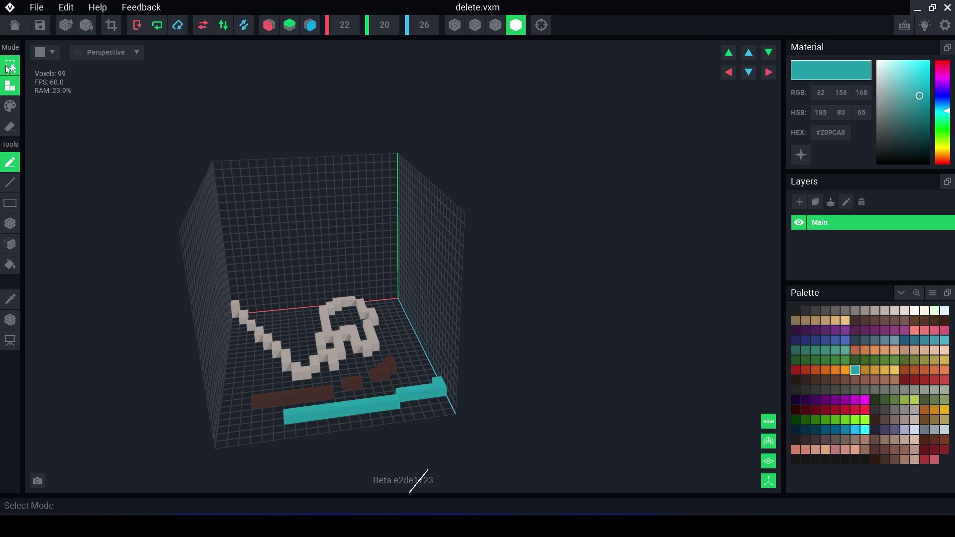
pyautogui.moveTo(322, 341); pyautogui.dragTo(417, 392)
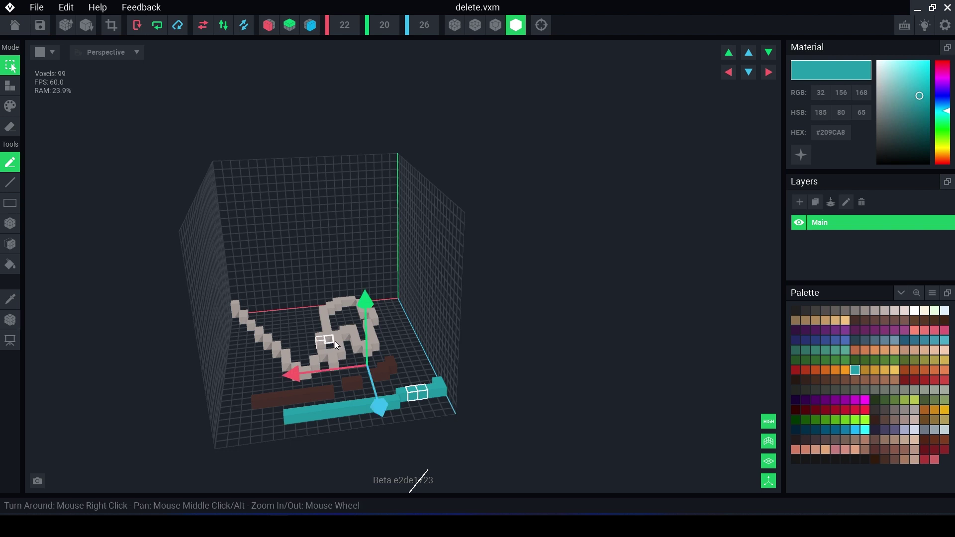
pyautogui.click(324, 357)
pyautogui.click(305, 369)
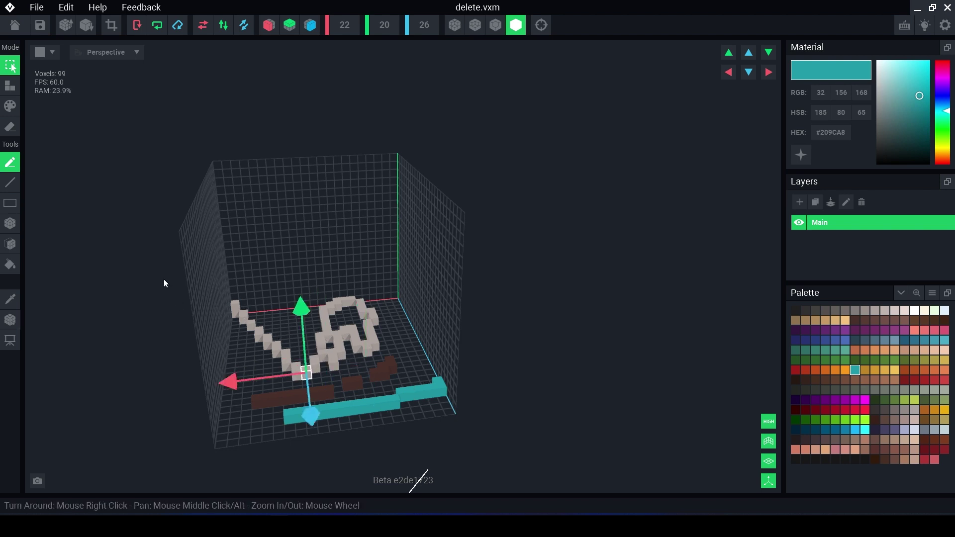
# Step: Paint a stretch of the brown floor row teal and erase several voxels from the brown and grey strokes
pyautogui.click(10, 106)
pyautogui.moveTo(288, 398); pyautogui.dragTo(321, 396)
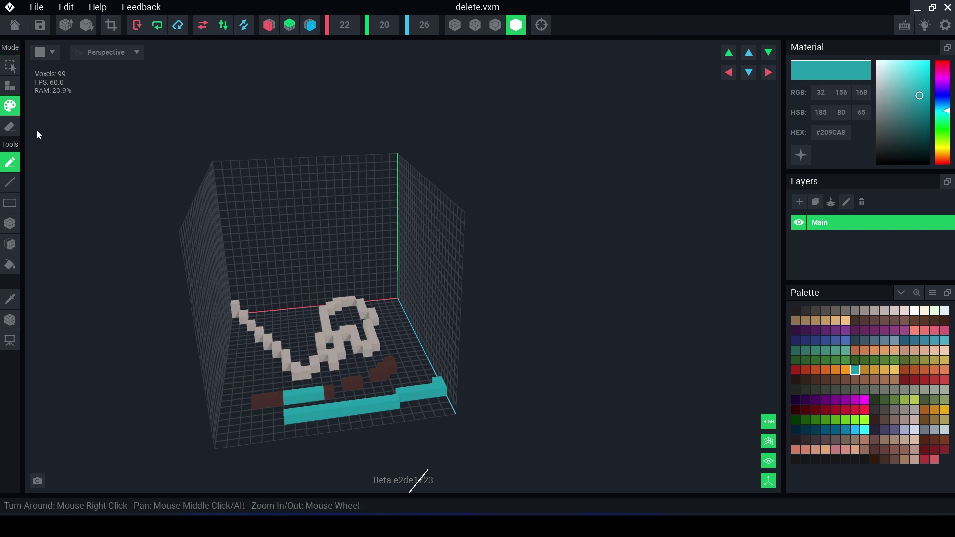
pyautogui.click(10, 126)
pyautogui.click(357, 384)
pyautogui.click(336, 360)
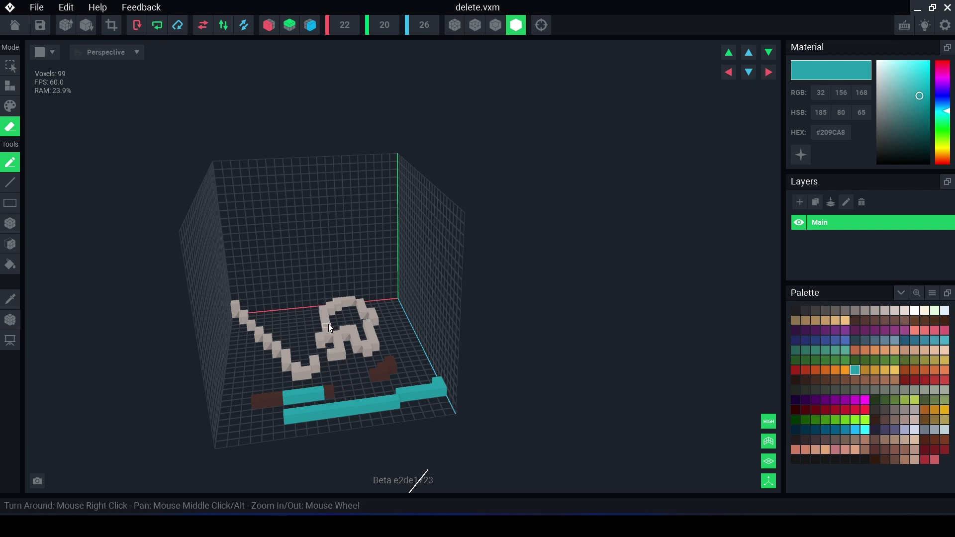
pyautogui.click(329, 326)
pyautogui.moveTo(332, 329); pyautogui.dragTo(367, 349)
# Step: Add a freehand teal voxel stroke on the back wall and a straight horizontal line above it with the Line tool
pyautogui.moveTo(292, 289); pyautogui.dragTo(301, 333, button='right')
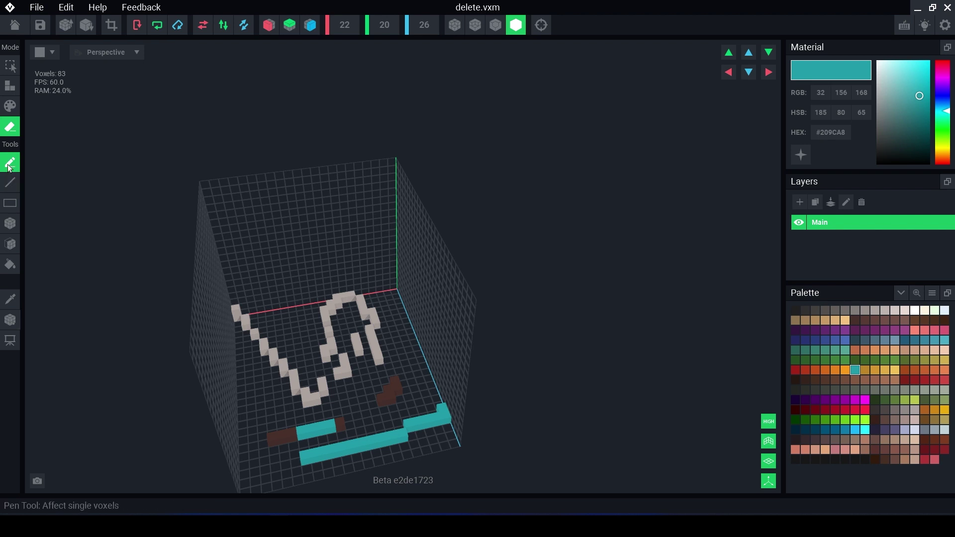
pyautogui.moveTo(299, 337); pyautogui.dragTo(300, 281, button='right')
pyautogui.press('a')
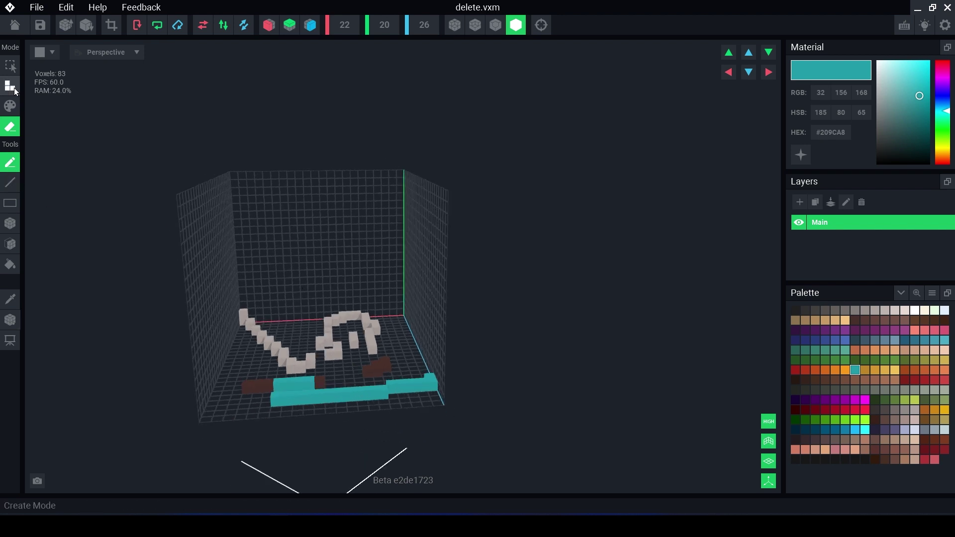
pyautogui.moveTo(273, 234)
pyautogui.mouseDown()
pyautogui.moveTo(291, 285)
pyautogui.moveTo(283, 298)
pyautogui.mouseUp()
pyautogui.click(15, 182)
pyautogui.moveTo(252, 206); pyautogui.dragTo(384, 202)
# Step: Try out the Rectangle tool by drawing several flat teal slabs in the upper part of the volume
pyautogui.scroll(3, 384, 201)
pyautogui.click(14, 204)
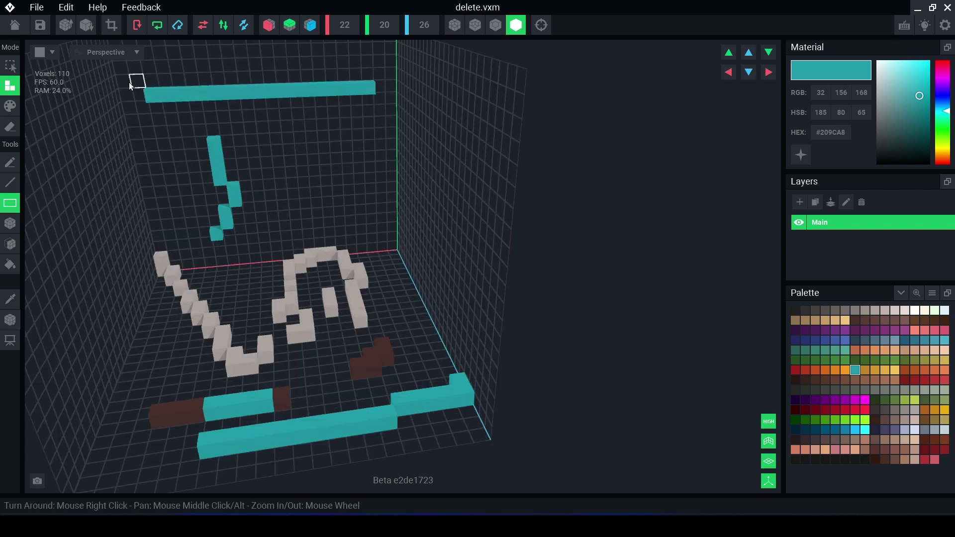
pyautogui.moveTo(129, 82); pyautogui.dragTo(368, 96)
pyautogui.click(220, 115)
pyautogui.moveTo(220, 114); pyautogui.dragTo(256, 156, button='right')
pyautogui.click(257, 157)
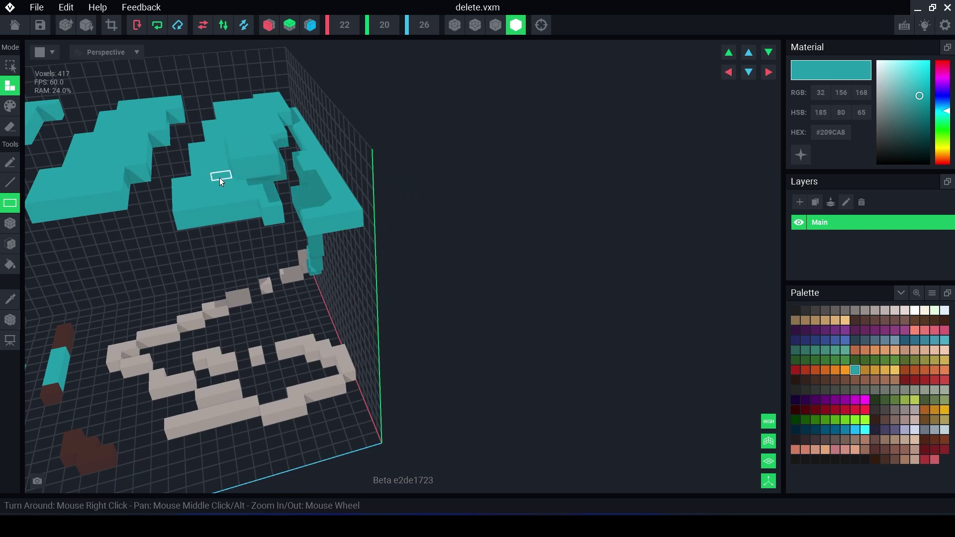
pyautogui.moveTo(134, 162); pyautogui.dragTo(229, 120, button='right')
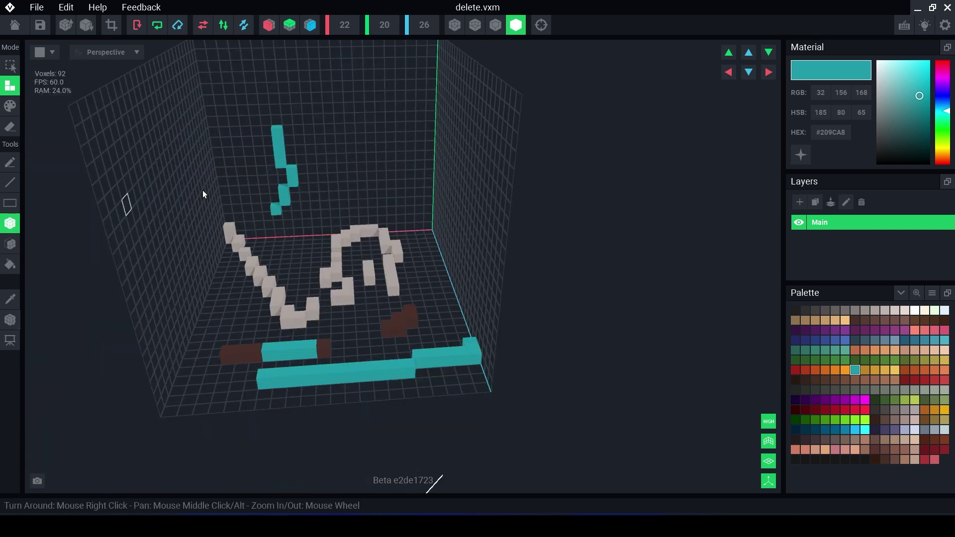
# Step: Draw a large teal block in the upper part of the volume with the Box tool and raise the floor with the Face tool
pyautogui.moveTo(318, 109); pyautogui.dragTo(476, 252)
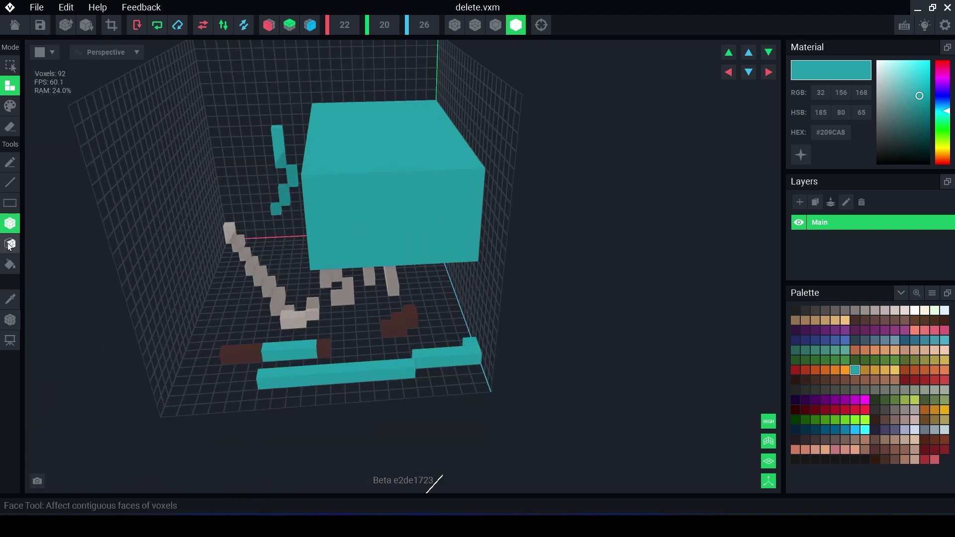
pyautogui.click(10, 244)
pyautogui.click(219, 308)
pyautogui.click(221, 309)
pyautogui.click(221, 308)
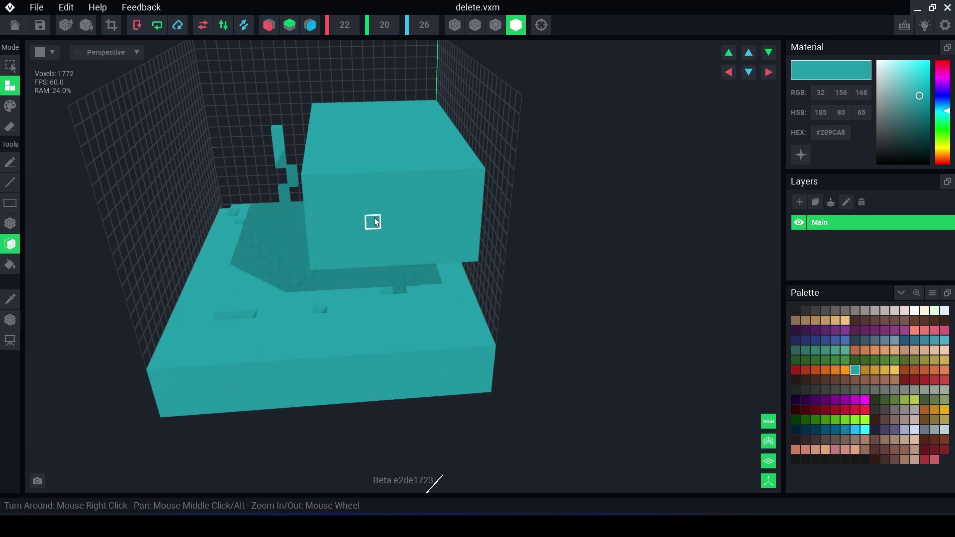
# Step: Extend the front of the floating teal block by several voxel layers with the Face tool
pyautogui.click(375, 219)
pyautogui.click(380, 225)
pyautogui.click(385, 230)
pyautogui.click(385, 231)
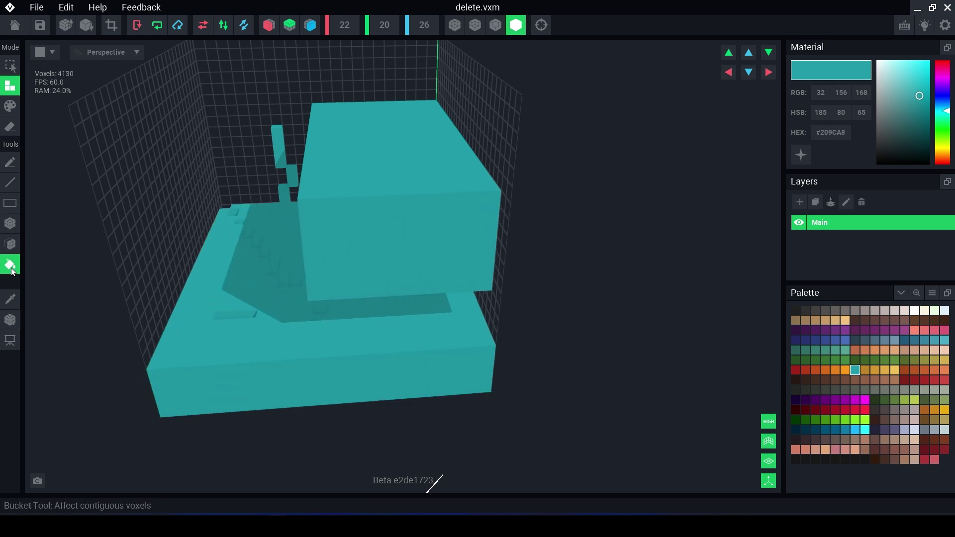
# Step: Fill the remaining empty volume with teal using the Bucket tool and recolour the whole block orange #BE8528
pyautogui.click(222, 260)
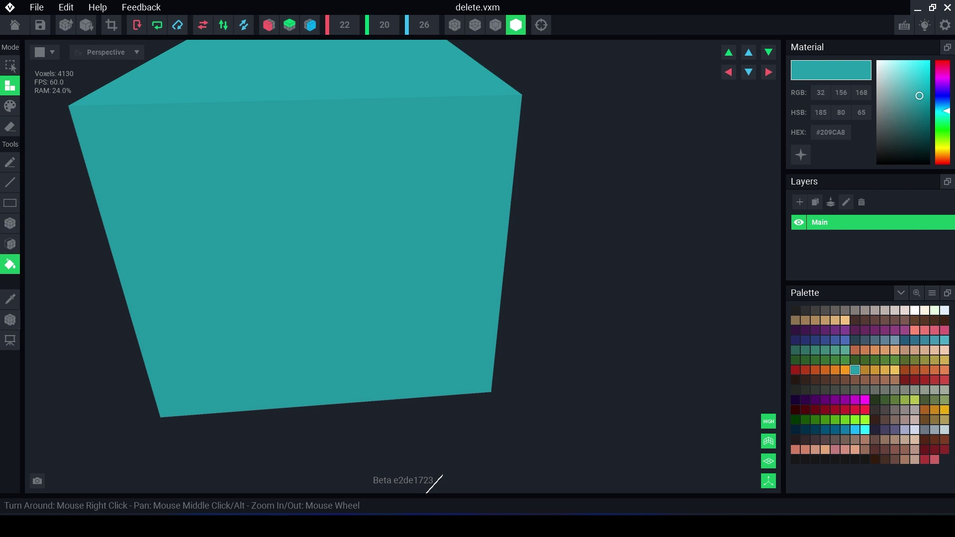
pyautogui.click(18, 296)
pyautogui.click(274, 240)
pyautogui.click(867, 370)
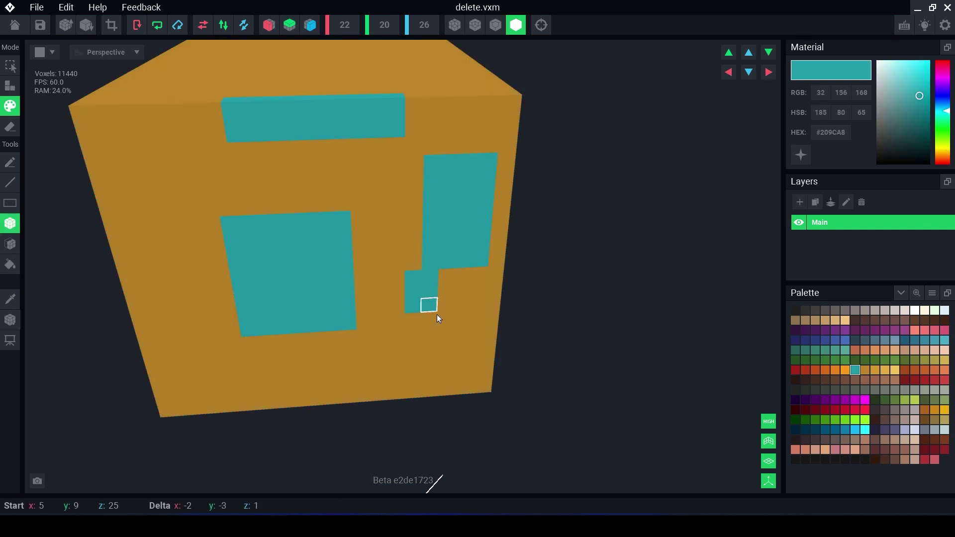
# Step: Paint another teal rectangle on the block's front face and recolour two voxels of the large teal square with the picked orange #BE8528
pyautogui.moveTo(437, 314); pyautogui.dragTo(444, 330)
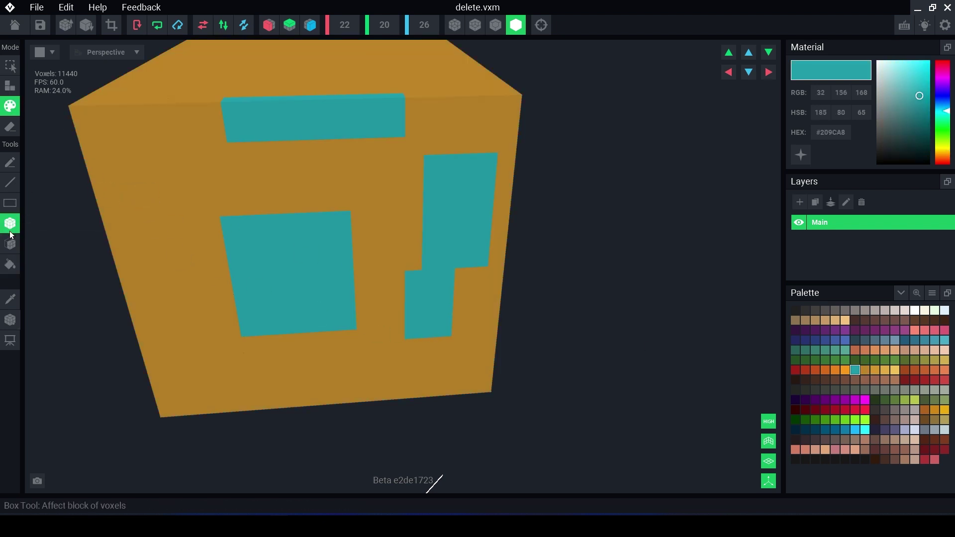
pyautogui.click(8, 301)
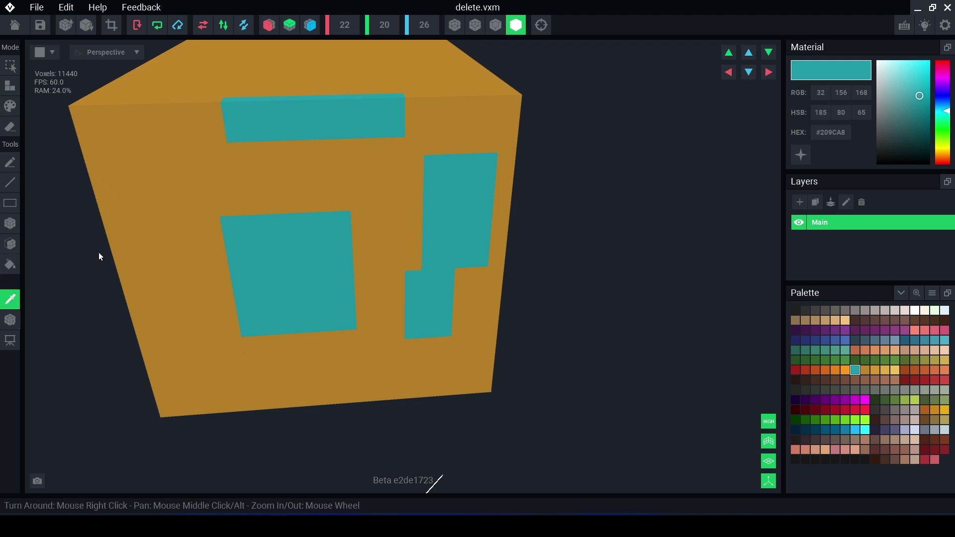
pyautogui.click(161, 187)
pyautogui.click(344, 267)
pyautogui.click(261, 301)
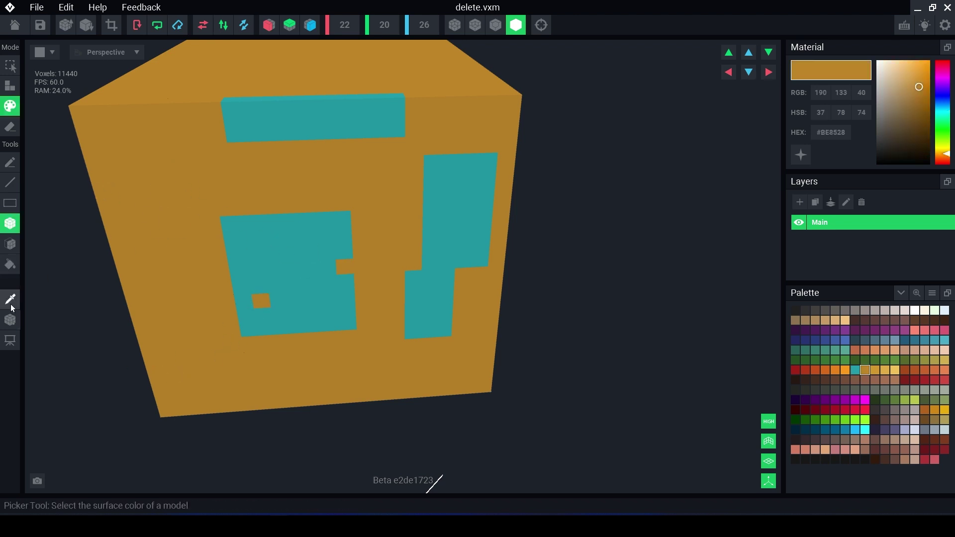
pyautogui.click(10, 320)
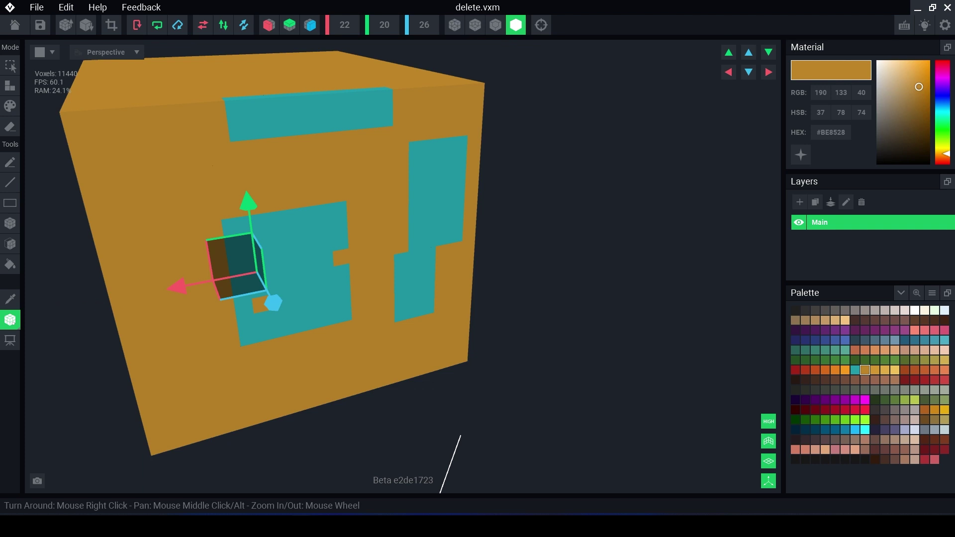
pyautogui.click(10, 341)
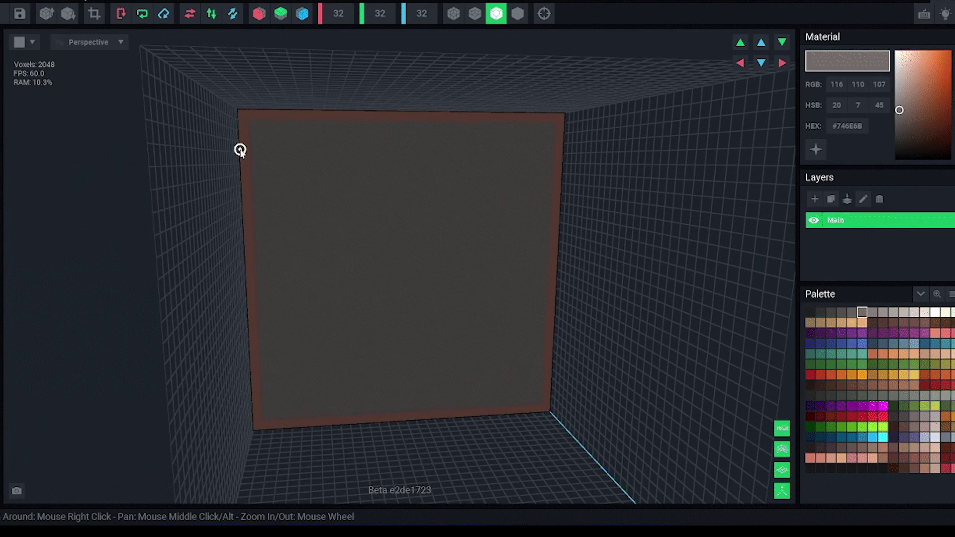
# Step: Crop the 32 × 32 × 32 volume to fit the thin framed wall panel
pyautogui.moveTo(261, 132); pyautogui.dragTo(539, 401)
pyautogui.moveTo(491, 393); pyautogui.dragTo(427, 323, button='right')
pyautogui.click(95, 14)
pyautogui.scroll(-5, 380, 312)
pyautogui.click(363, 298)
pyautogui.click(94, 14)
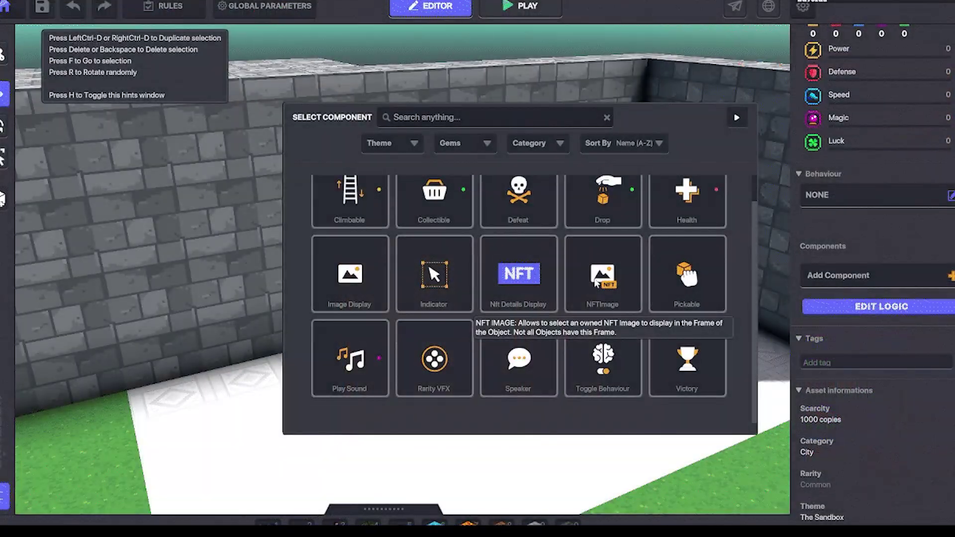
pyautogui.click(597, 283)
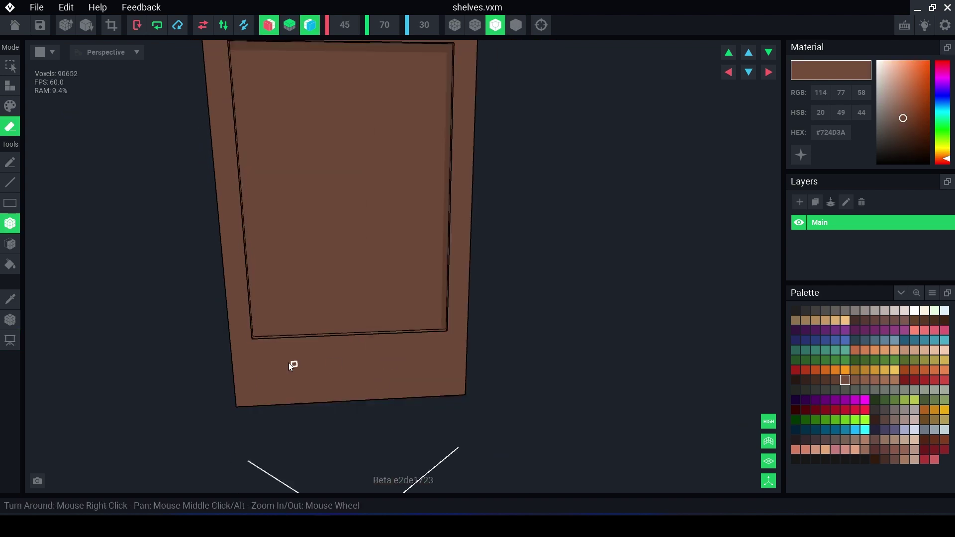
# Step: Erase the panel area inside the cabinet's front frame with the Box tool to hollow out the interior
pyautogui.moveTo(292, 365); pyautogui.dragTo(390, 384)
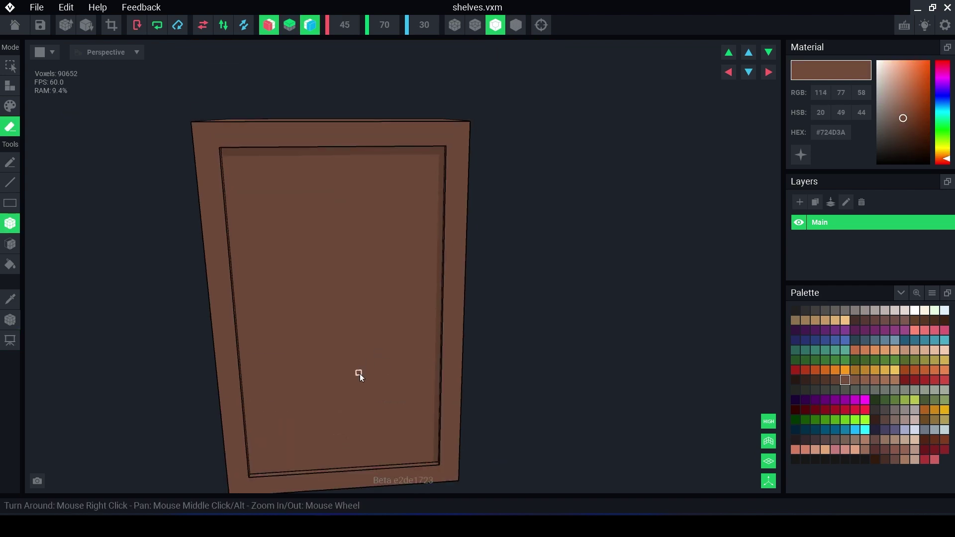
pyautogui.click(316, 259)
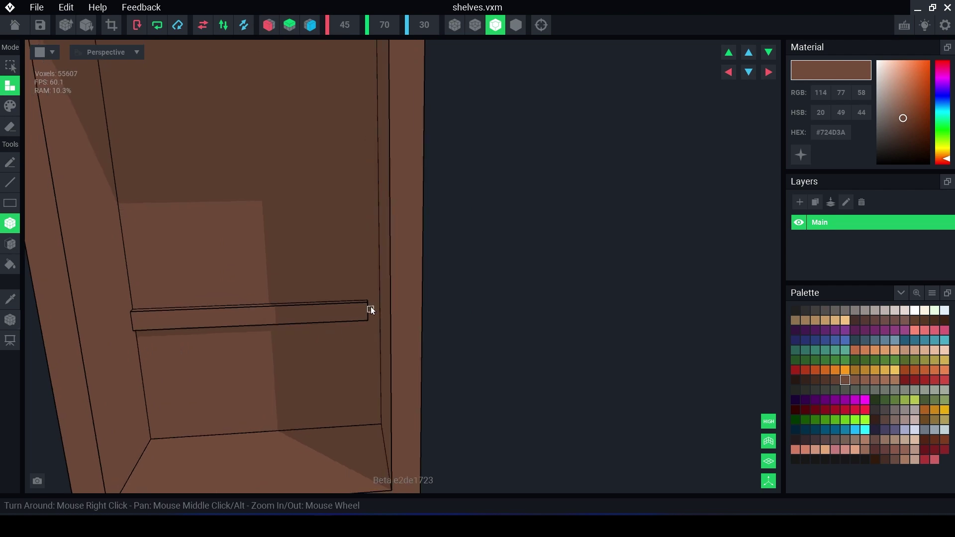
# Step: Attach brown voxel boxes along the cabinet's inner back and side walls with the Box tool to build the shelf supports
pyautogui.click(374, 318)
pyautogui.moveTo(132, 315); pyautogui.dragTo(95, 368)
pyautogui.moveTo(95, 367); pyautogui.dragTo(98, 356, button='right')
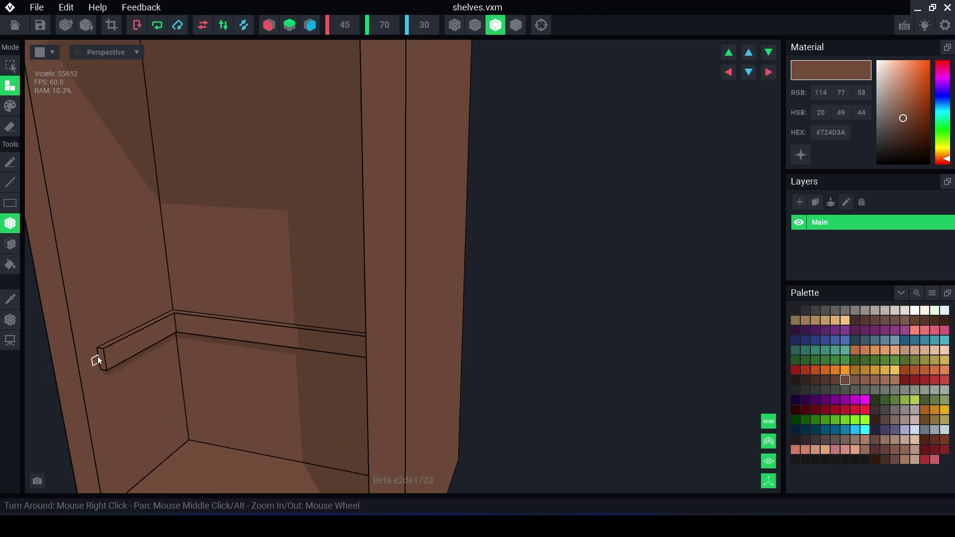
pyautogui.moveTo(98, 356); pyautogui.dragTo(101, 370)
pyautogui.moveTo(137, 379); pyautogui.dragTo(169, 375, button='right')
pyautogui.moveTo(125, 369); pyautogui.dragTo(395, 300)
pyautogui.moveTo(395, 300); pyautogui.dragTo(359, 308, button='right')
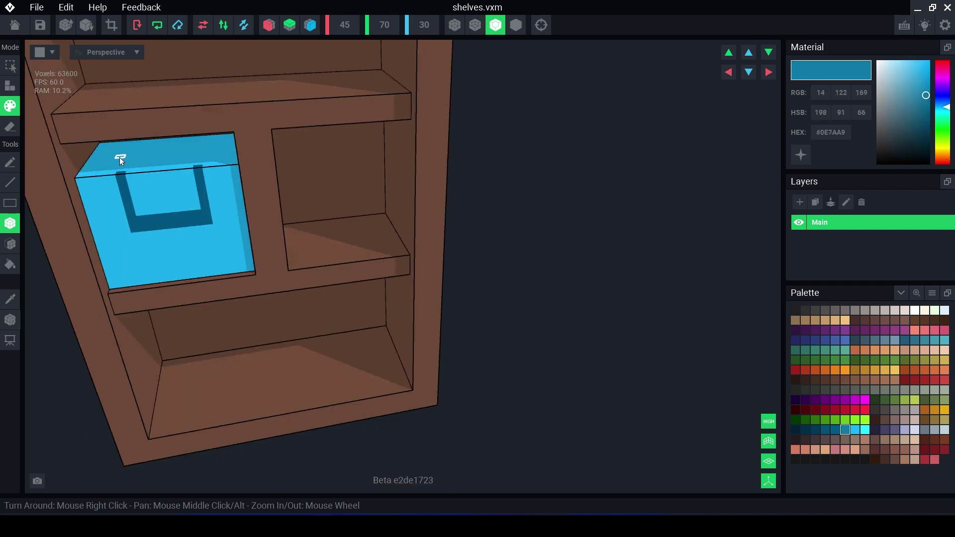
# Step: Paint across the top of the blue crate on the shelf with dark blue #0E7AA9
pyautogui.moveTo(120, 158)
pyautogui.mouseDown()
pyautogui.moveTo(207, 163)
pyautogui.moveTo(103, 162)
pyautogui.mouseUp()
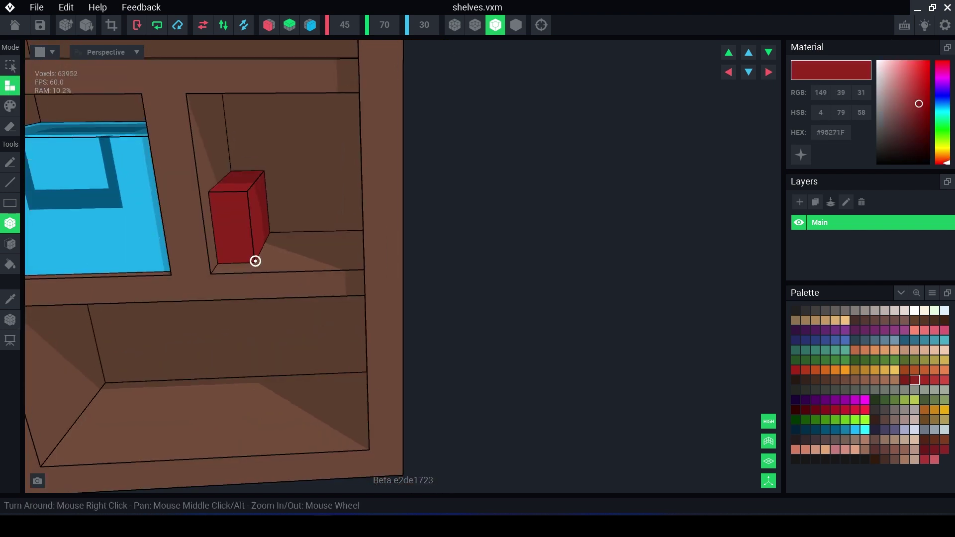
# Step: Build red and green books in the compartment beside the blue crate and paint a #24351B stripe down the green book
pyautogui.moveTo(254, 260); pyautogui.dragTo(317, 262)
pyautogui.click(886, 401)
pyautogui.moveTo(331, 213); pyautogui.dragTo(359, 258)
pyautogui.click(876, 400)
pyautogui.click(10, 106)
pyautogui.moveTo(339, 193)
pyautogui.mouseDown()
pyautogui.moveTo(342, 252)
pyautogui.moveTo(333, 175)
pyautogui.mouseUp()
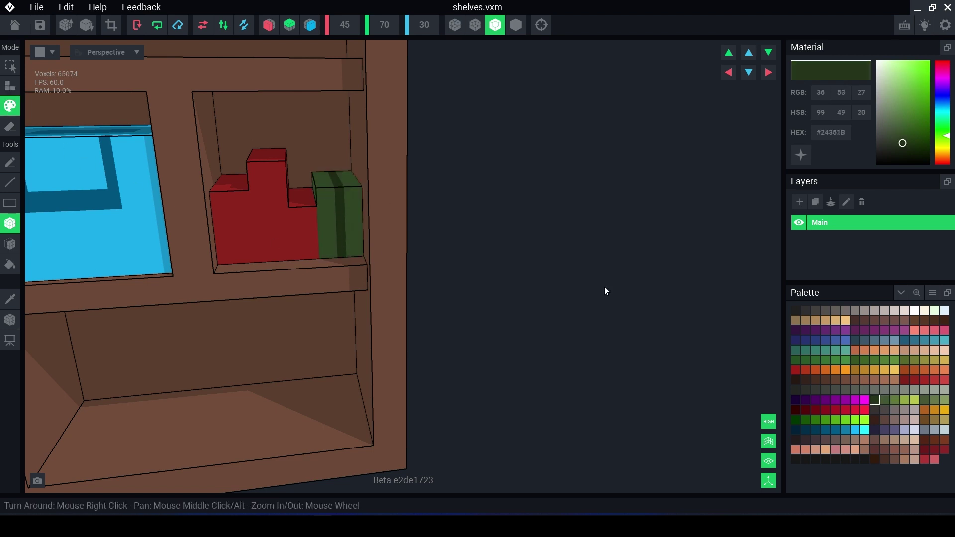
# Step: Paint grey #ABA29E page strips on the tops of the red and green books
pyautogui.click(877, 310)
pyautogui.moveTo(339, 193); pyautogui.dragTo(304, 204, button='right')
pyautogui.moveTo(211, 176); pyautogui.dragTo(220, 202)
pyautogui.moveTo(244, 146); pyautogui.dragTo(258, 164)
pyautogui.moveTo(260, 166); pyautogui.dragTo(283, 184, button='right')
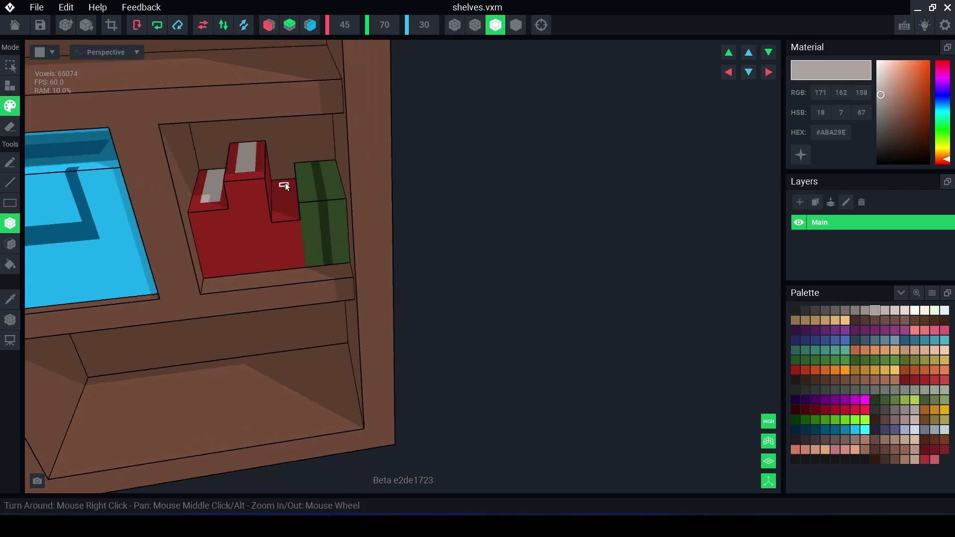
pyautogui.moveTo(285, 183); pyautogui.dragTo(287, 215)
pyautogui.moveTo(306, 166)
pyautogui.mouseDown()
pyautogui.moveTo(311, 186)
pyautogui.moveTo(329, 192)
pyautogui.mouseUp()
pyautogui.click(314, 193)
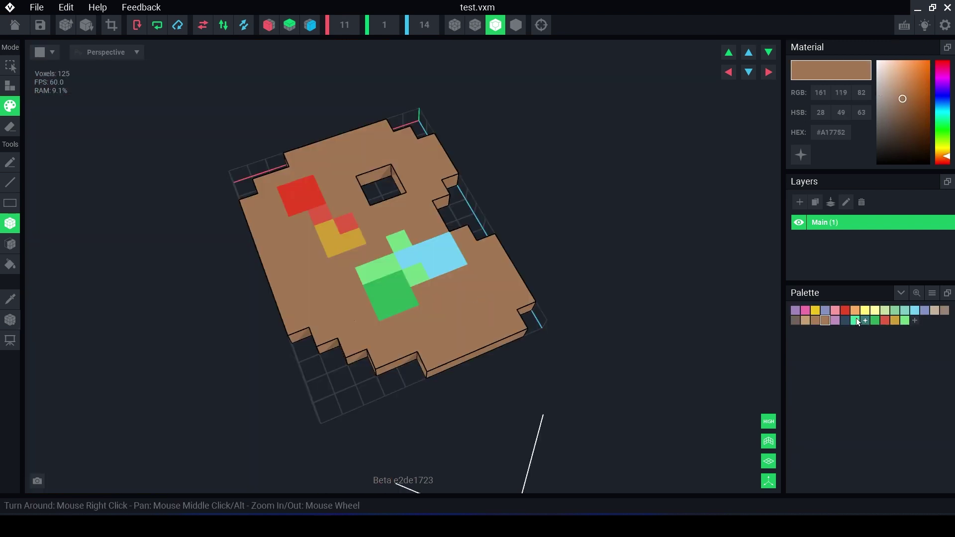
# Step: Add further voxel details to the shelf cabinet using dark brown and dark grey palette colours
pyautogui.click(855, 321)
pyautogui.moveTo(465, 319); pyautogui.dragTo(477, 304)
pyautogui.click(815, 311)
pyautogui.click(321, 269)
pyautogui.moveTo(318, 291); pyautogui.dragTo(325, 260, button='right')
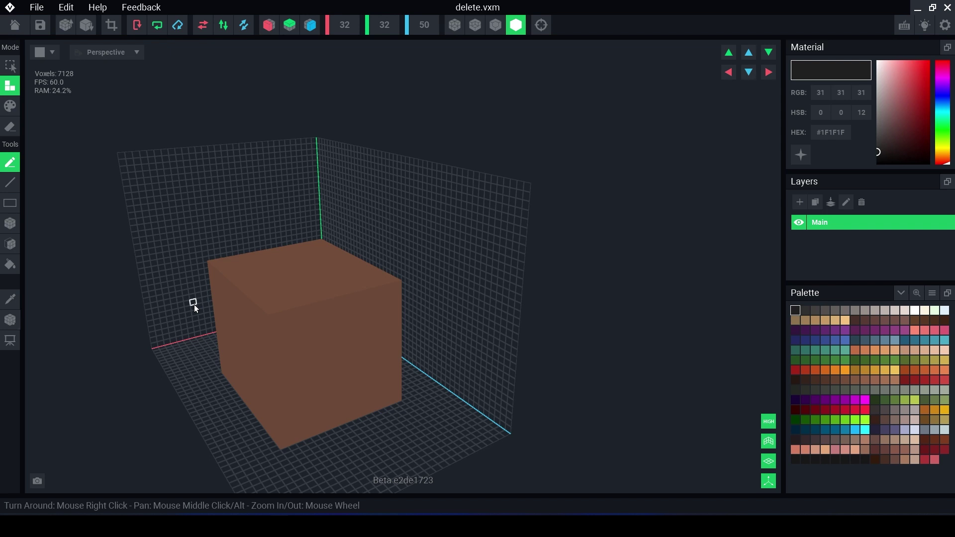
# Step: Save the brown block model delete.vxm
pyautogui.hotkey('ctrl', 's')
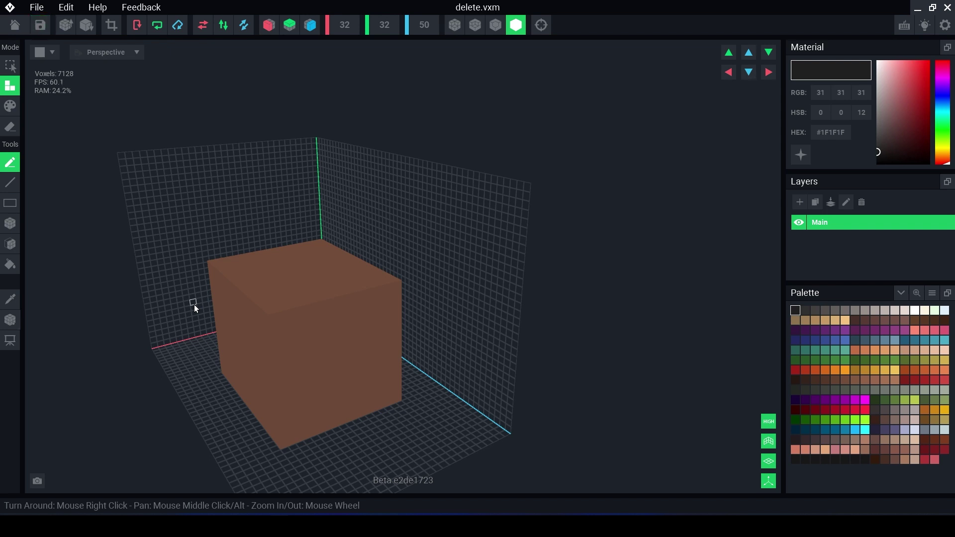